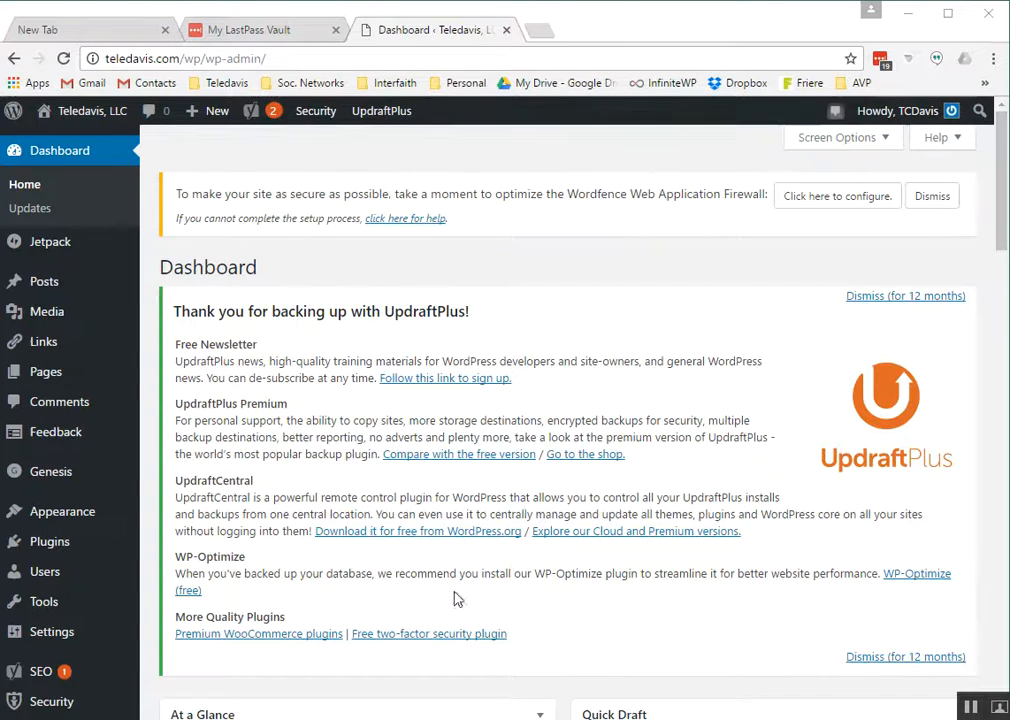
# Open the existing post "SEO Tips for Formatting Blog Posts" for editing from the list of all posts.
pyautogui.moveTo(116, 518)
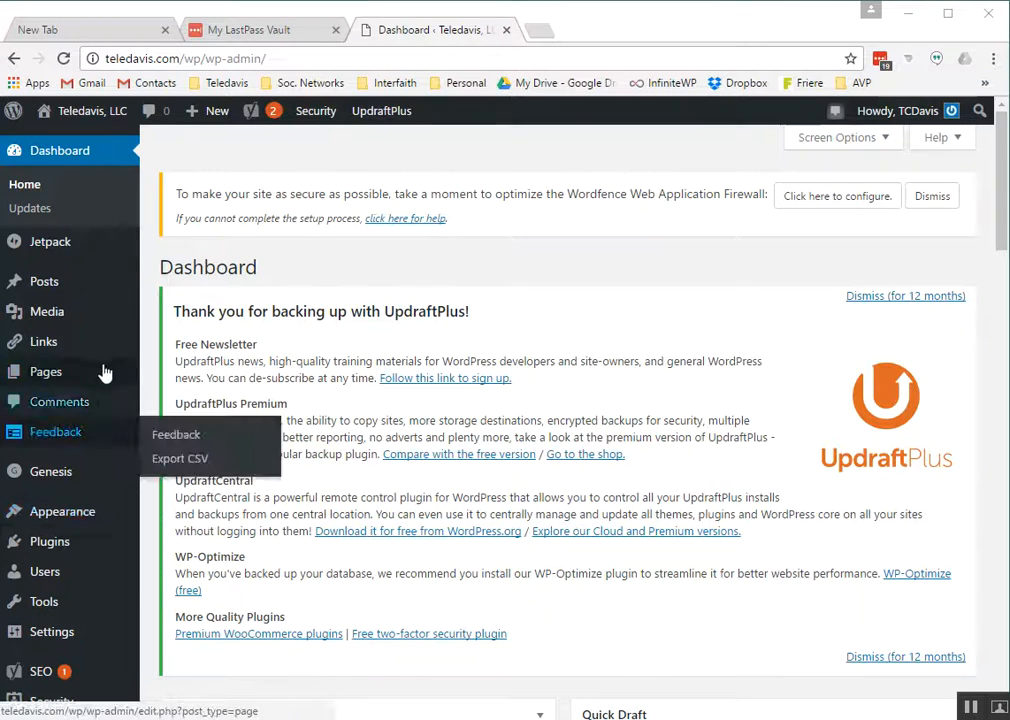
pyautogui.moveTo(76, 249)
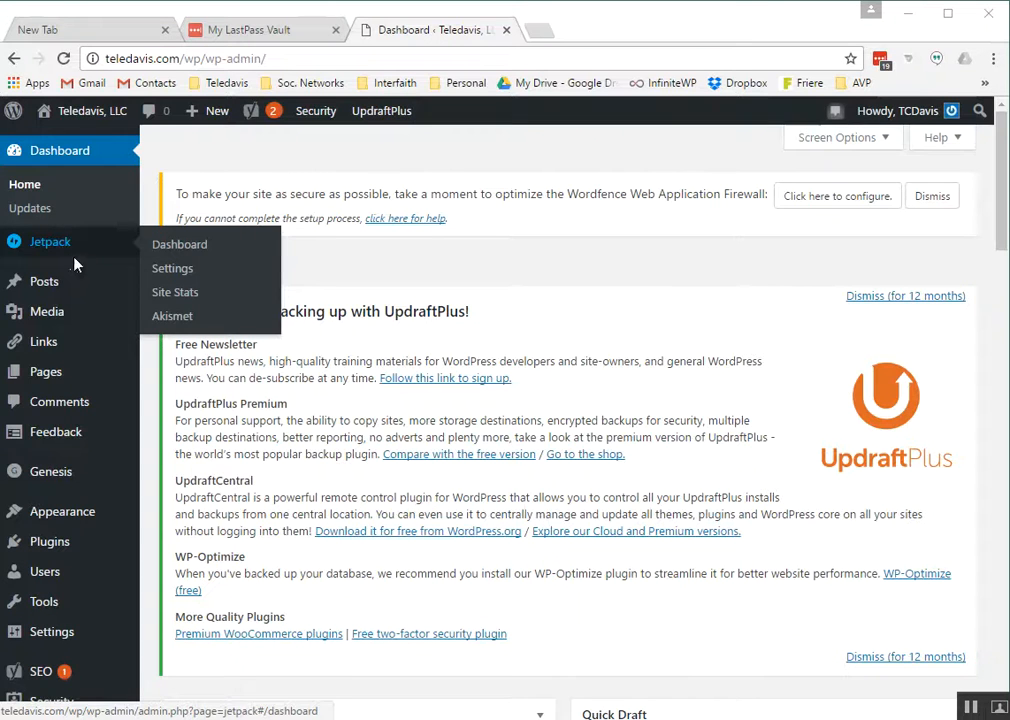
pyautogui.moveTo(58, 286)
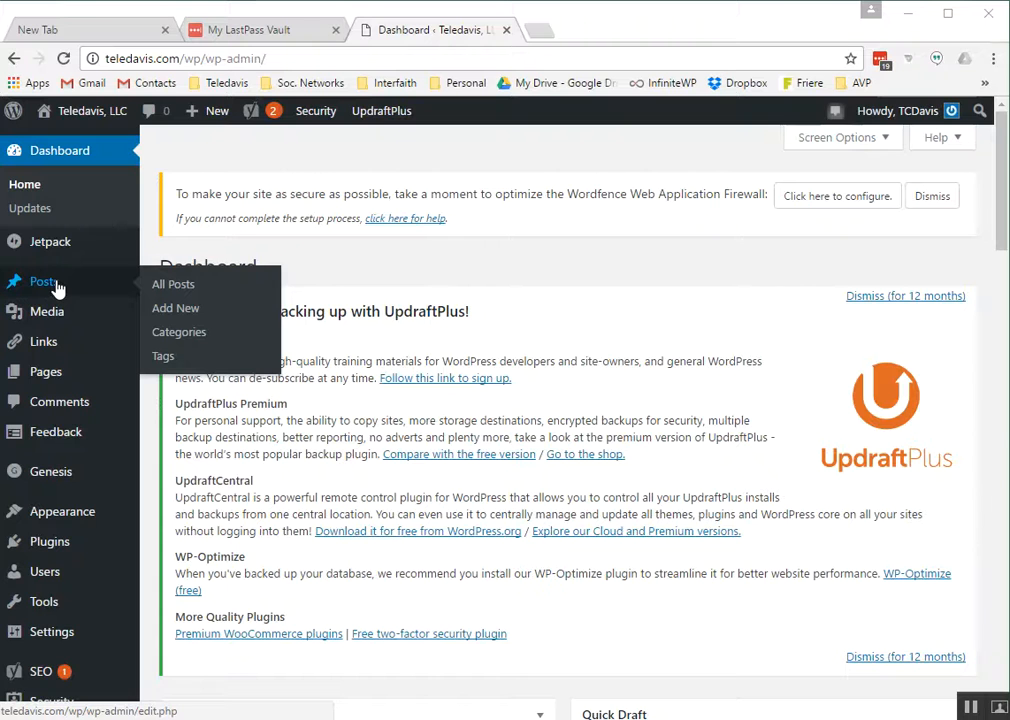
pyautogui.click(170, 288)
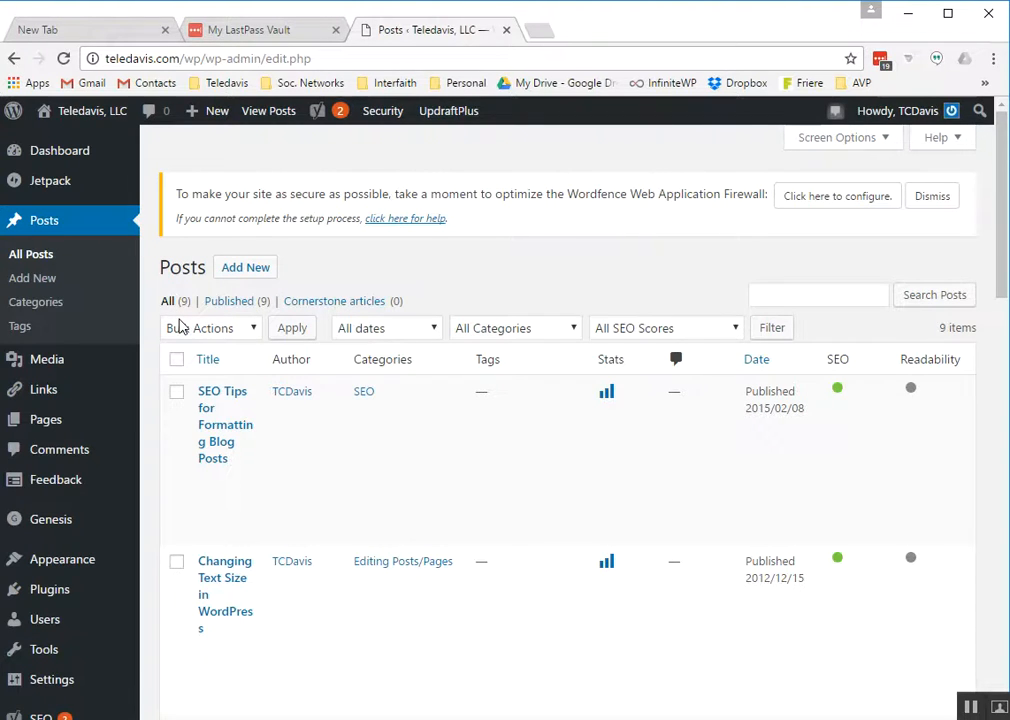
pyautogui.click(222, 397)
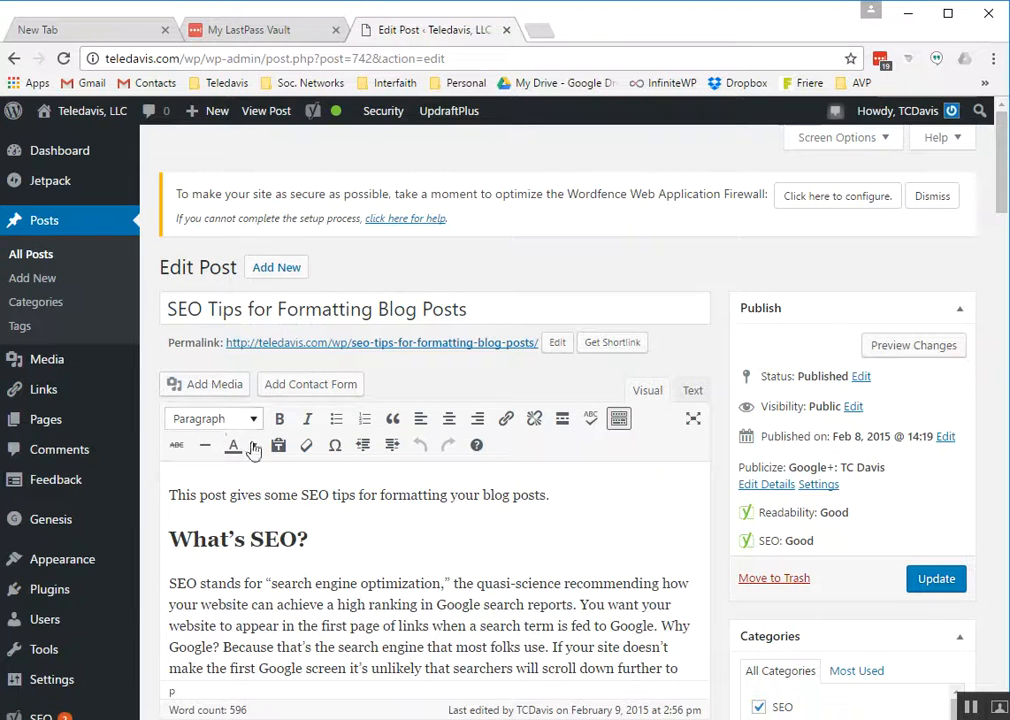
# Highlight the first paragraph under the "What's SEO?" heading, clear the selection and update the post.
pyautogui.scroll(-2, 390, 530)
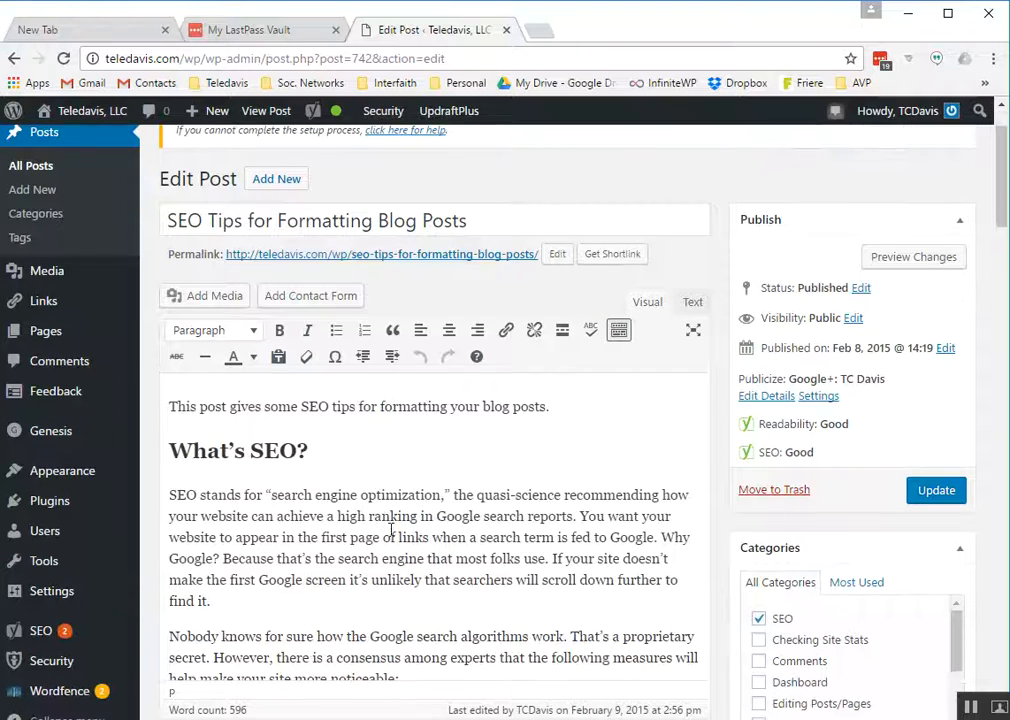
pyautogui.moveTo(168, 494); pyautogui.dragTo(212, 600)
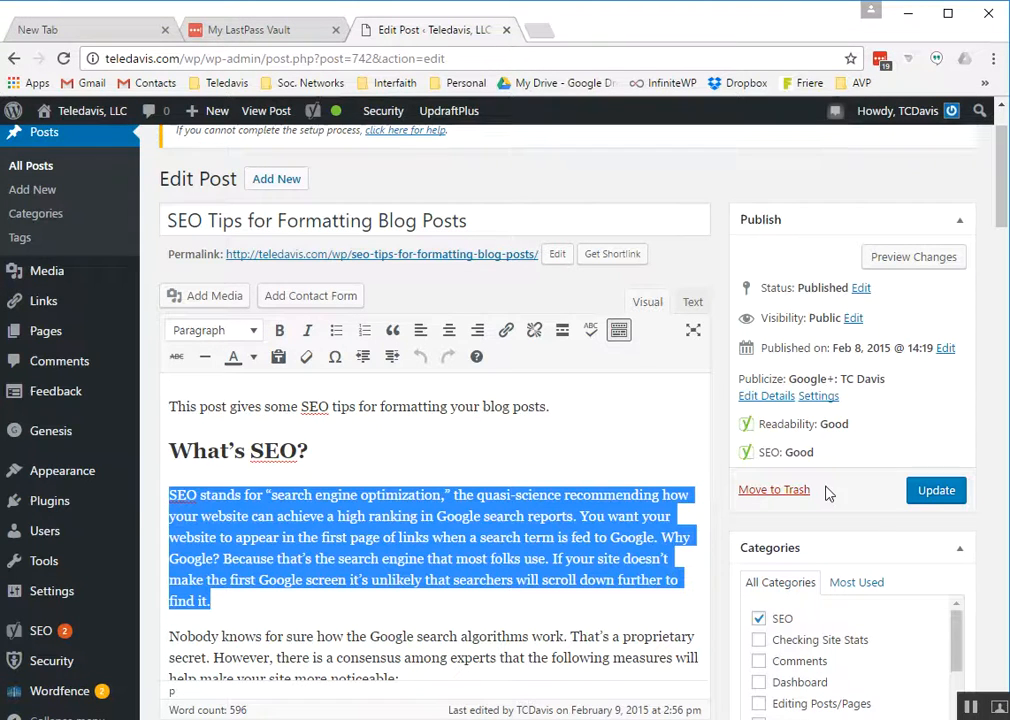
pyautogui.click(645, 466)
pyautogui.click(917, 500)
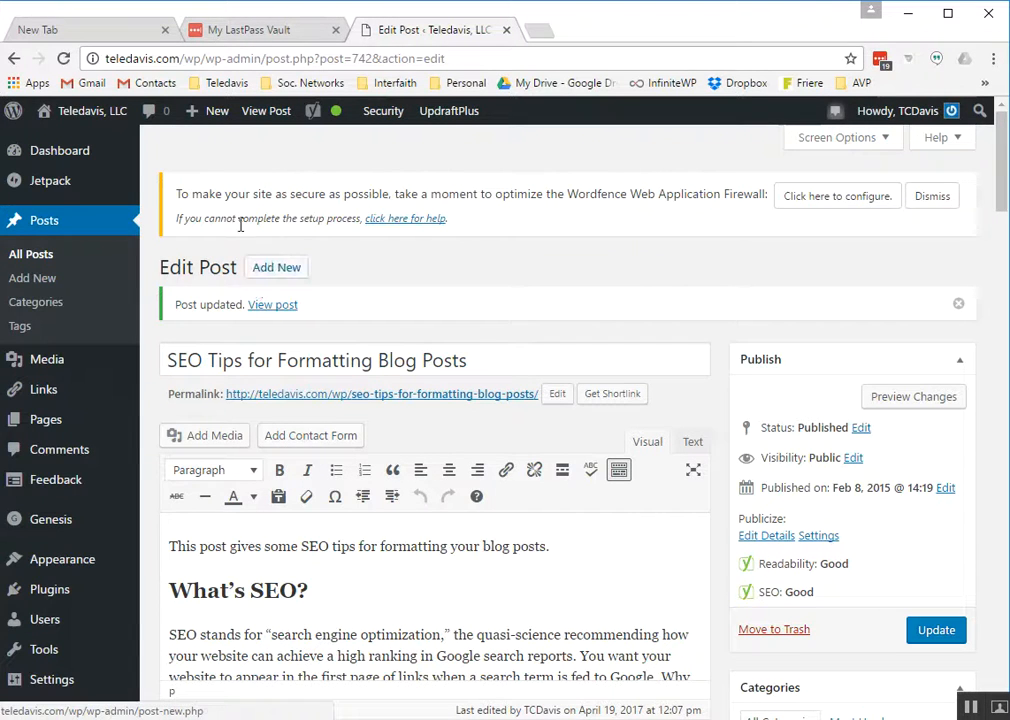
# Create a new post and give it the title "Test Post".
pyautogui.moveTo(222, 124)
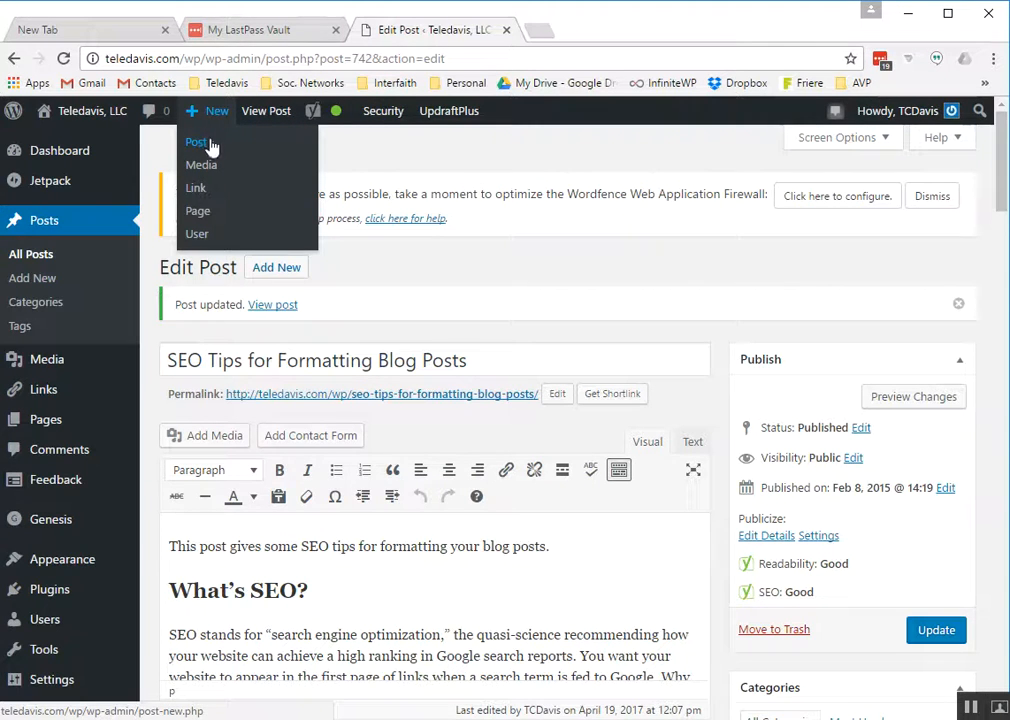
pyautogui.click(210, 145)
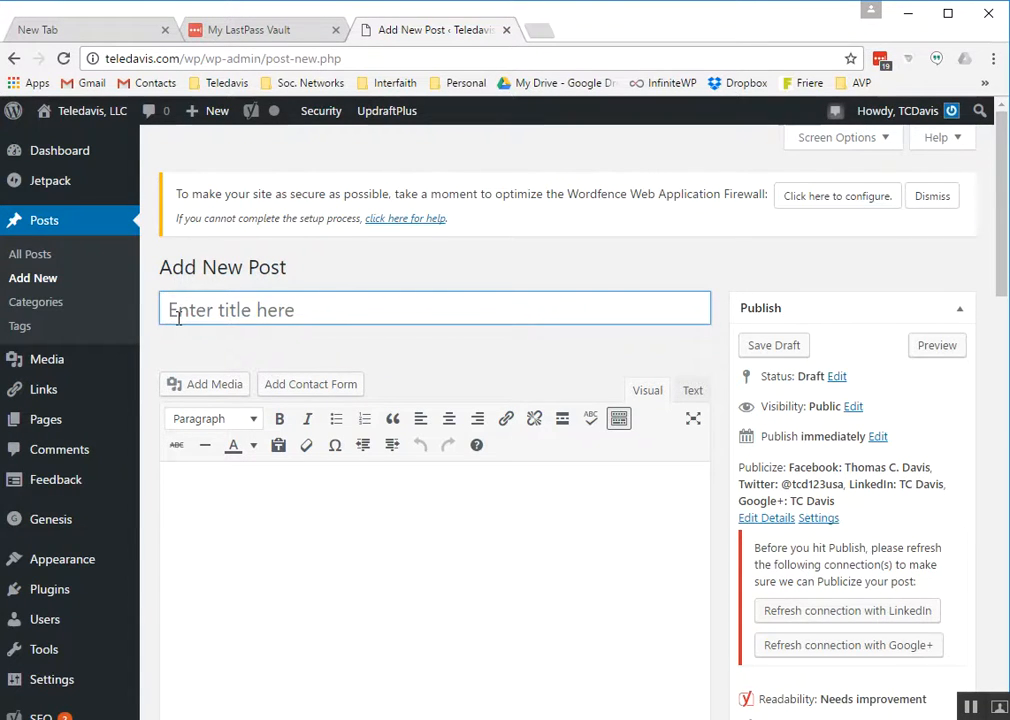
pyautogui.write('Test Post')
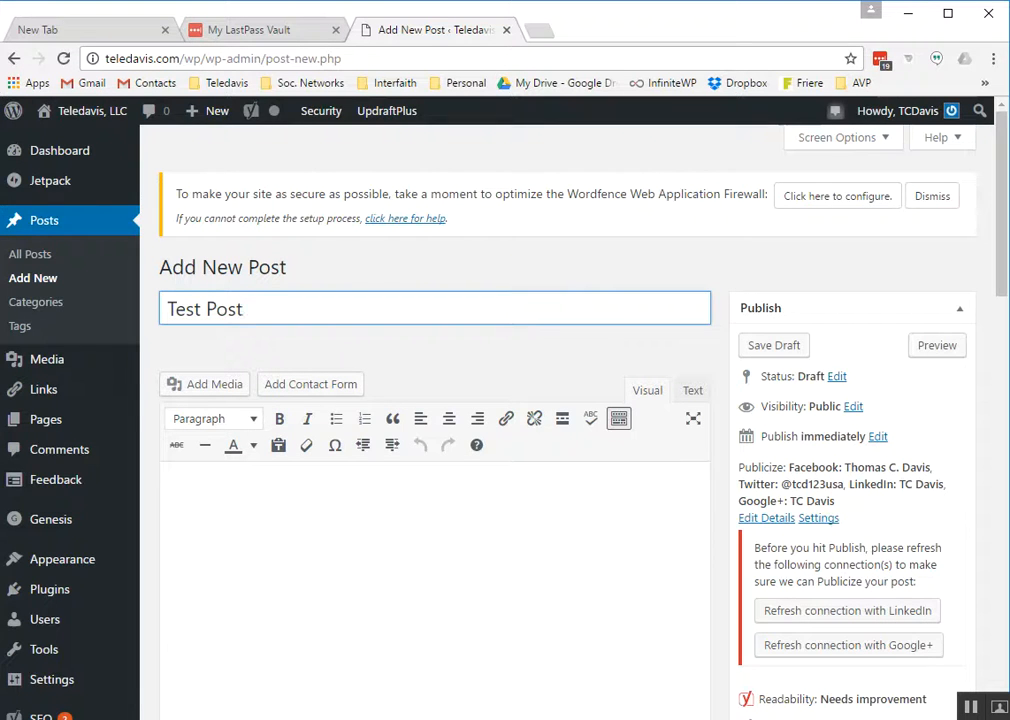
# Switch to Sublime Text, copy the selected paragraph about the insect photo and paste it into the new post's body.
pyautogui.hotkey('alt', 'Tab')
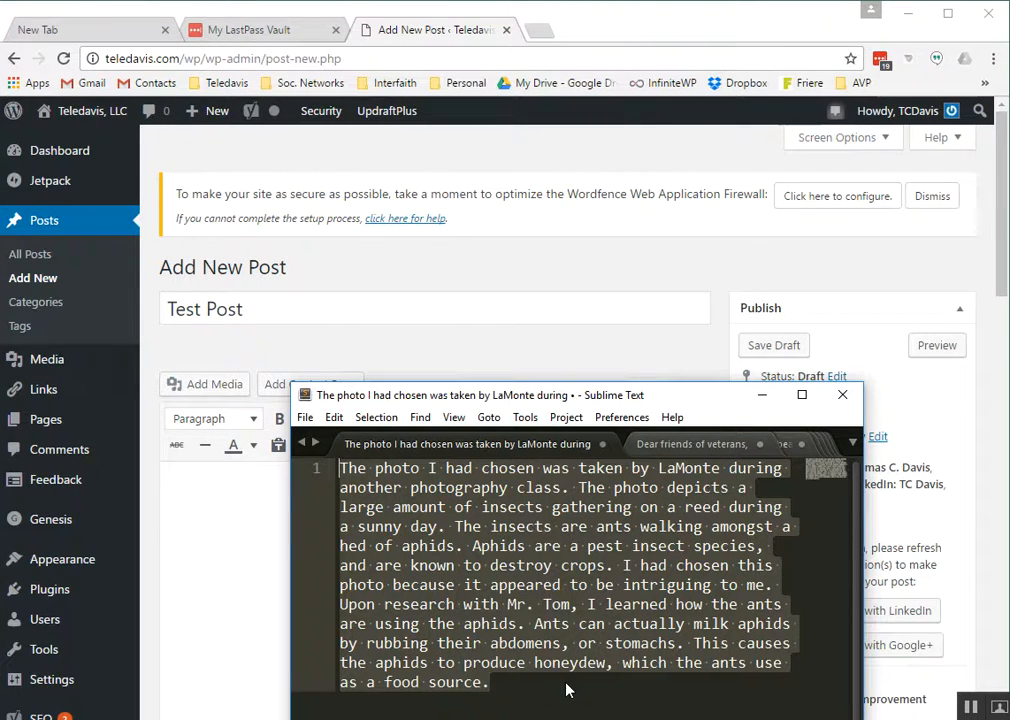
pyautogui.rightClick(559, 566)
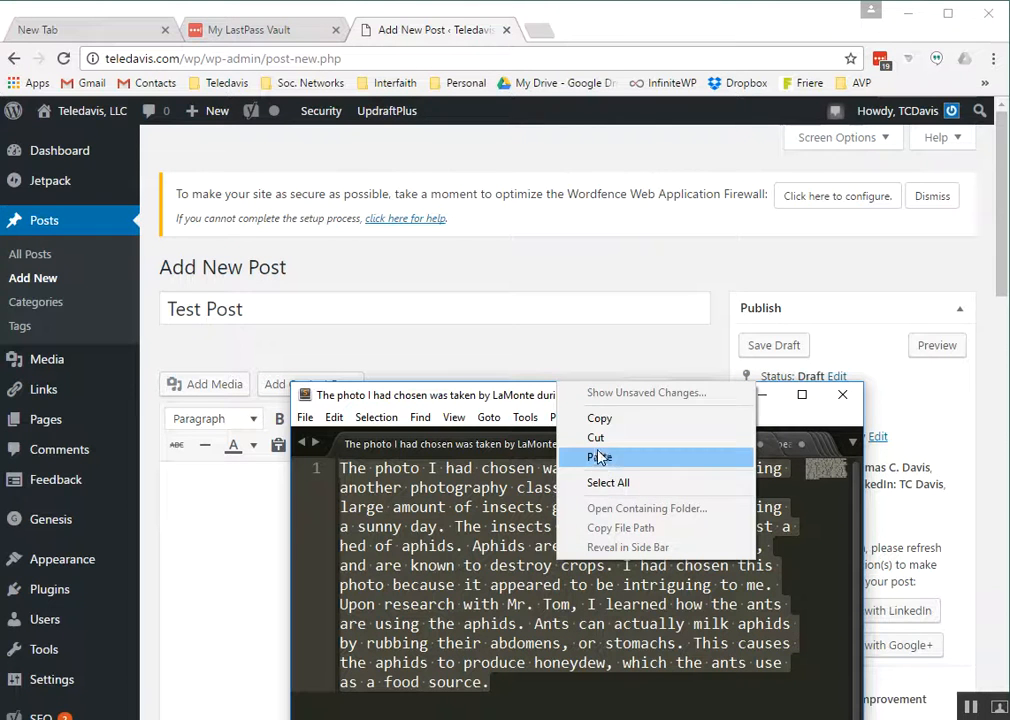
pyautogui.click(600, 418)
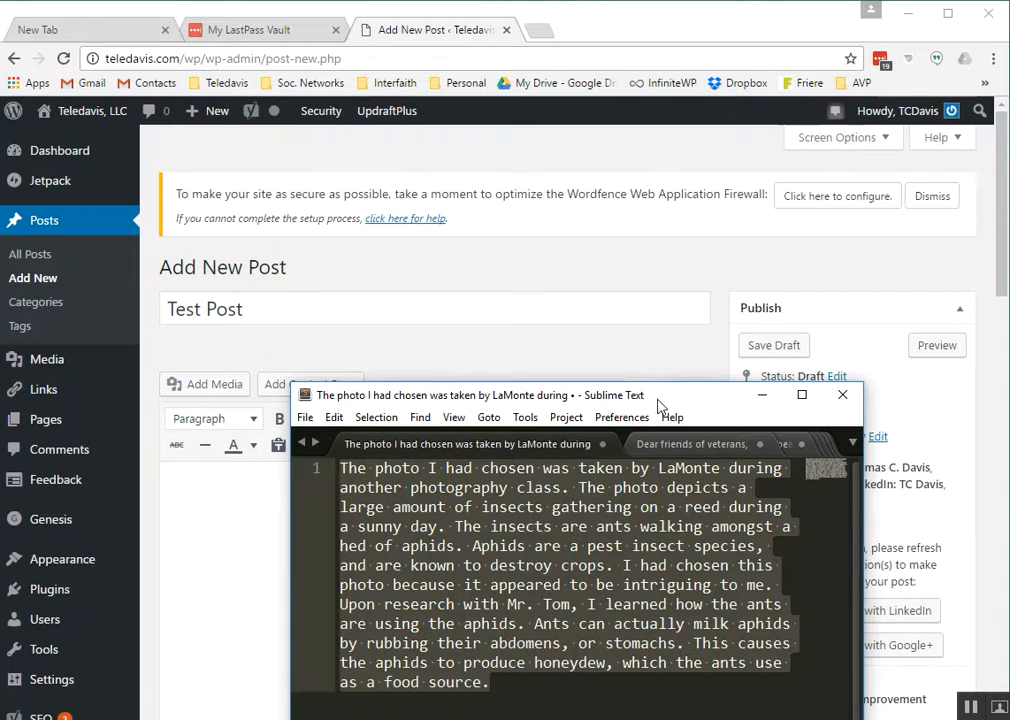
pyautogui.moveTo(658, 397); pyautogui.dragTo(657, 690)
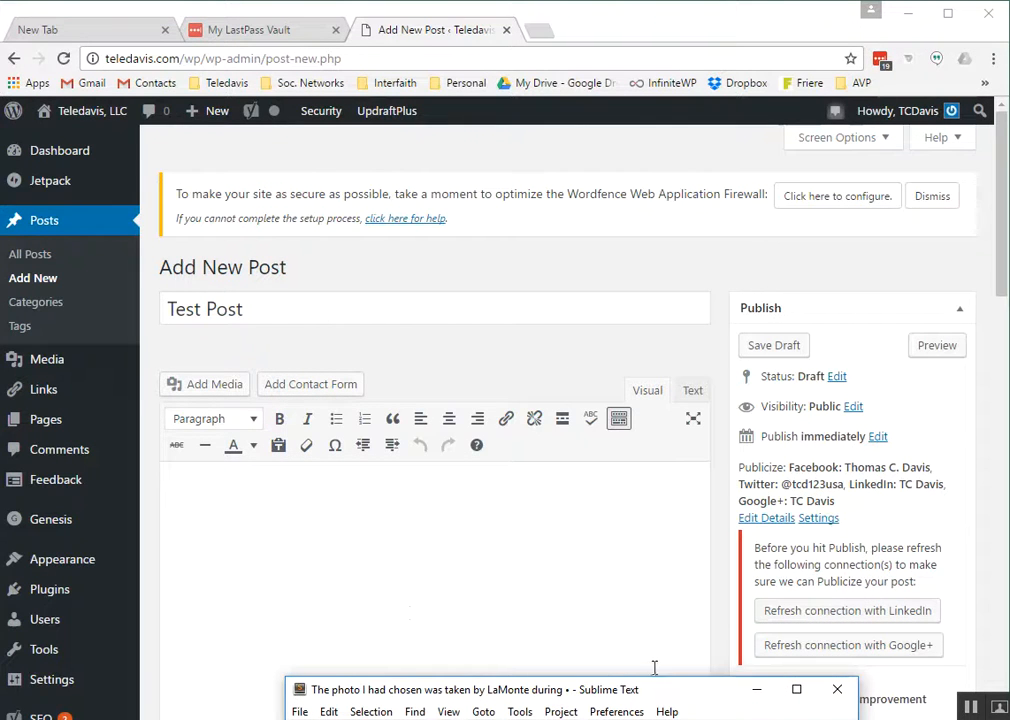
pyautogui.click(169, 473)
pyautogui.click(169, 477)
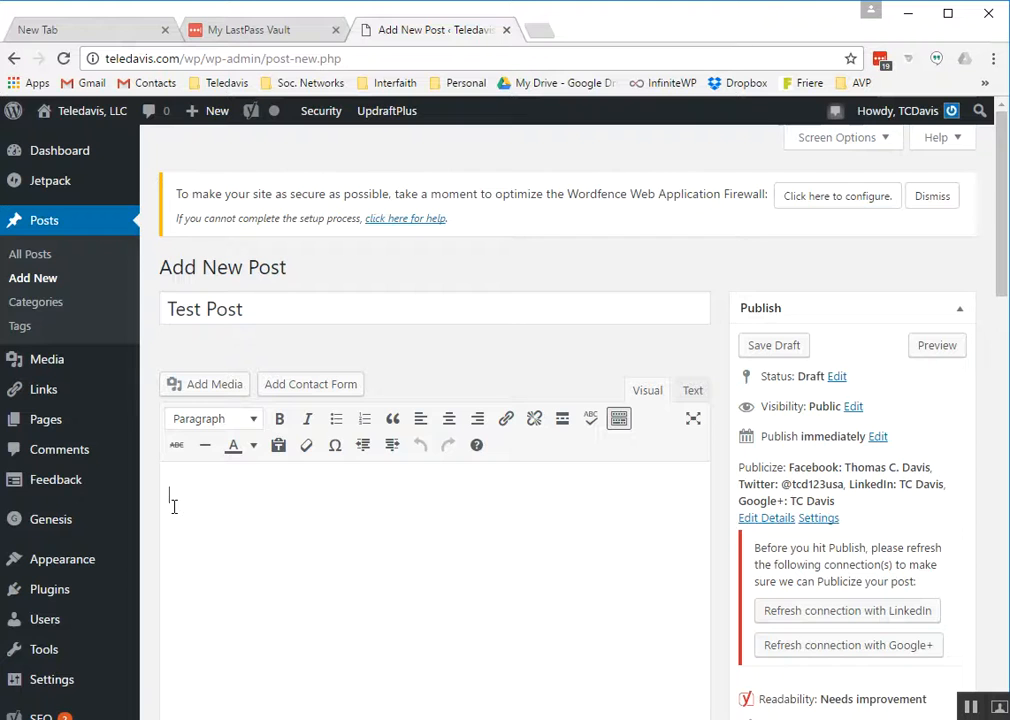
pyautogui.write('The photo I had chosen was taken by LaMonte during another photography class. The photo depicts a large amount of insects gathering on a reed during a sunny day. The insects are ants walking amongst a hed of aphids. Aphids are a pest insect species, and are known to destroy crops. I had chosen this photo because it appeared to be intriguing to me. Upon research with Mr. Tom, I learned how the ants are using the aphids. Ants can actually milk aphids by rubbing their abdomens, or stomachs. This causes the aphids to produce honeydew, which the ants use as a food source.')
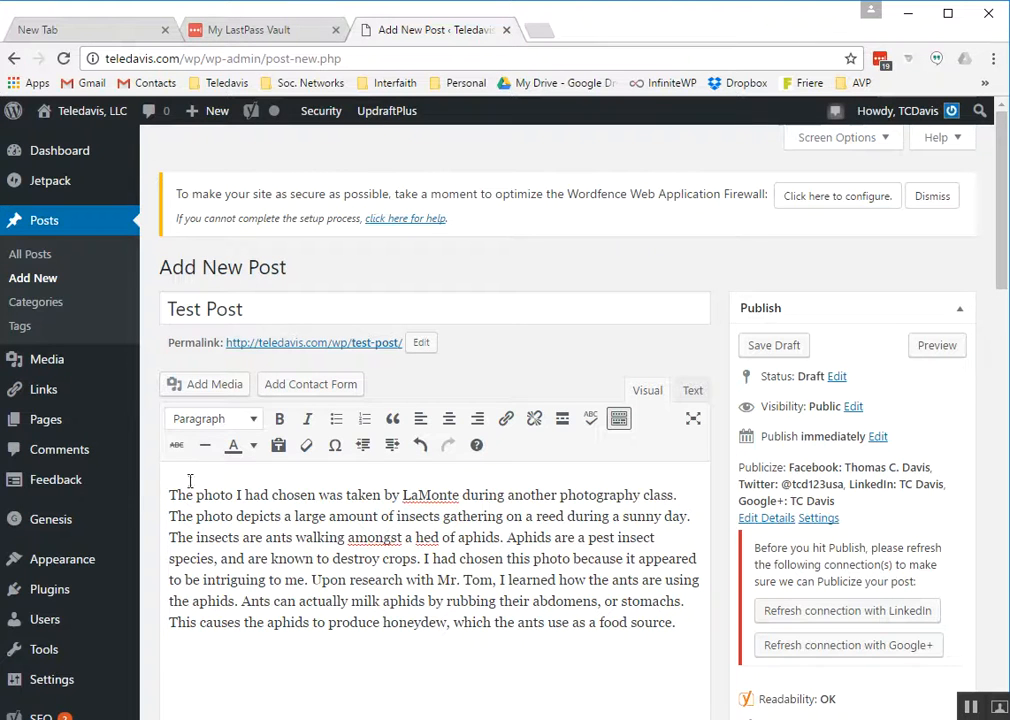
# Insert the image griffin-in-surf.jpg from the media library at the start of the post text.
pyautogui.click(203, 389)
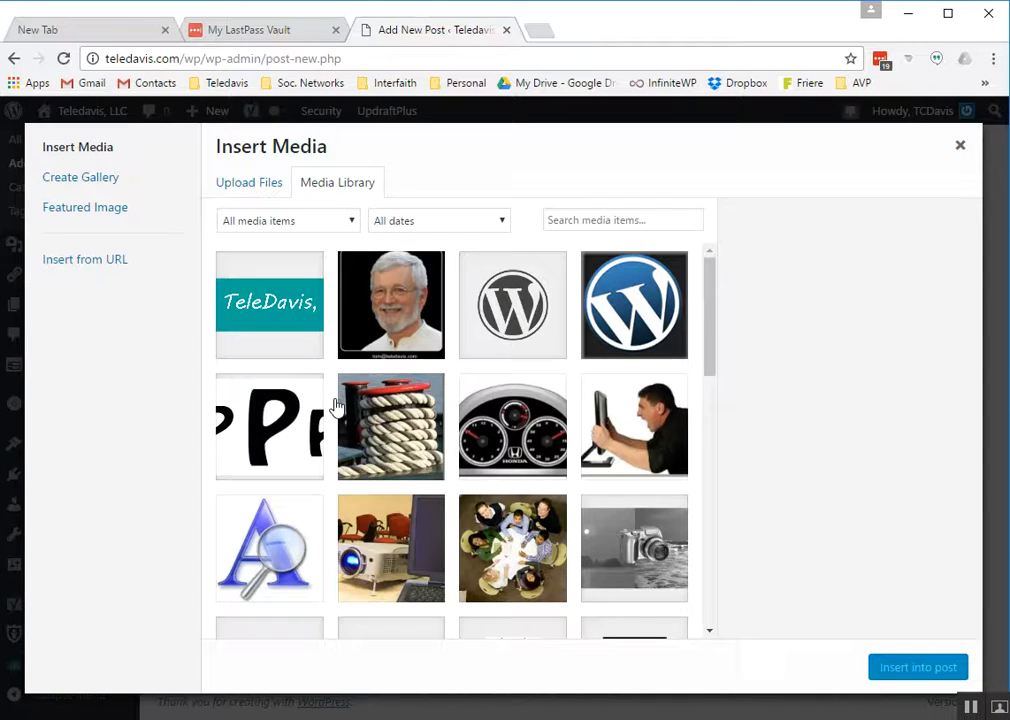
pyautogui.click(629, 545)
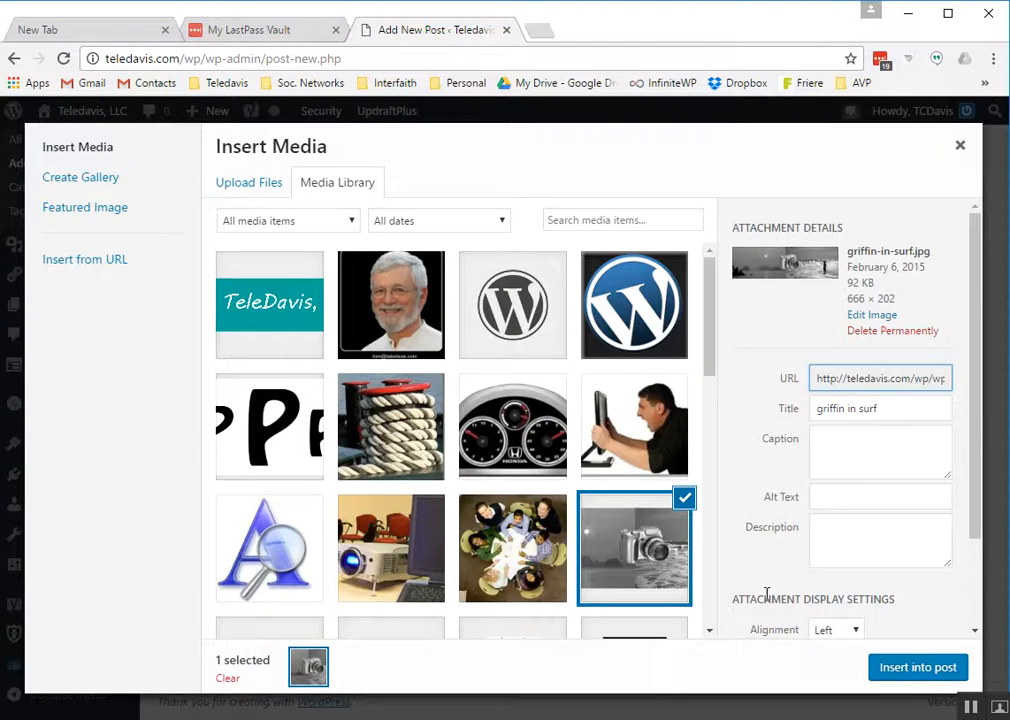
pyautogui.click(922, 676)
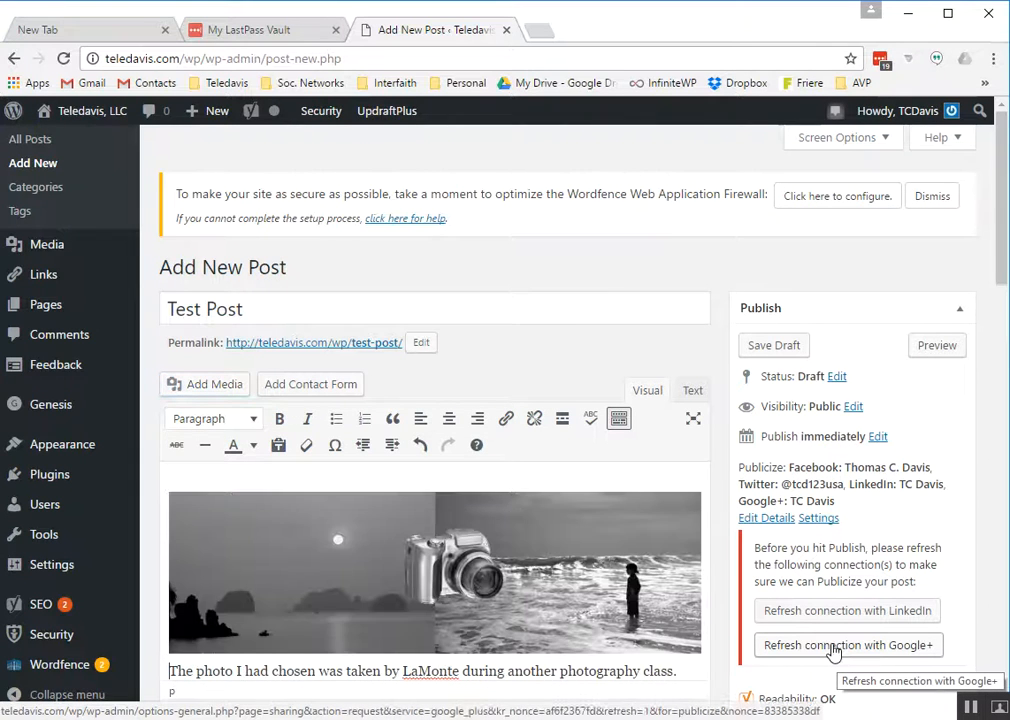
# Try centre alignment and right alignment on the inserted camera image.
pyautogui.scroll(-2, 833, 650)
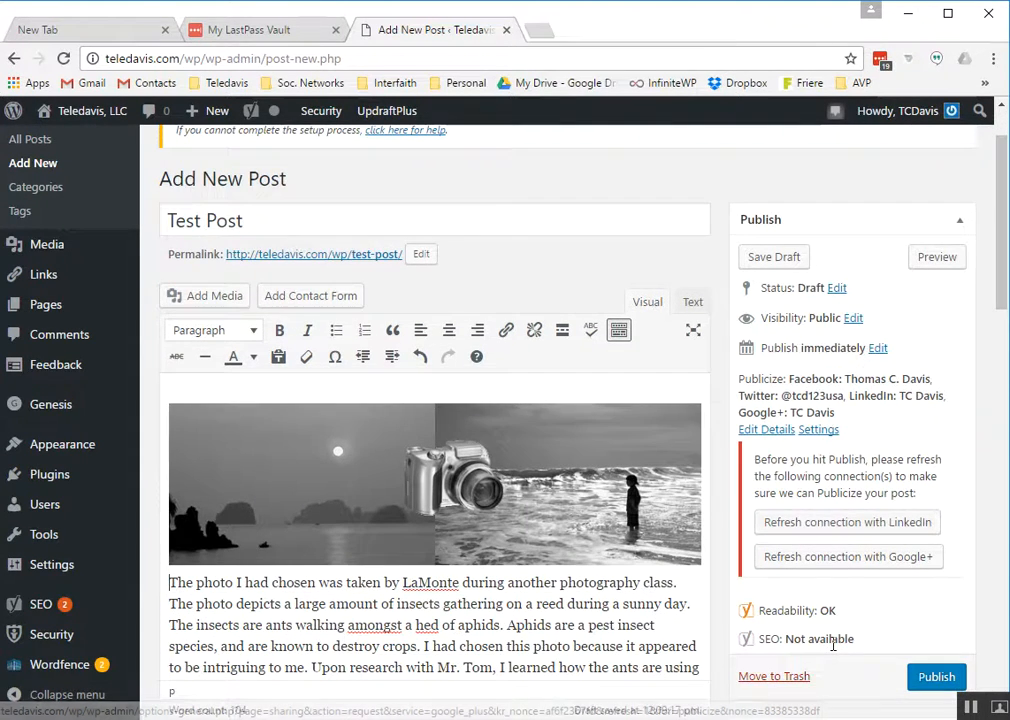
pyautogui.scroll(-2, 833, 645)
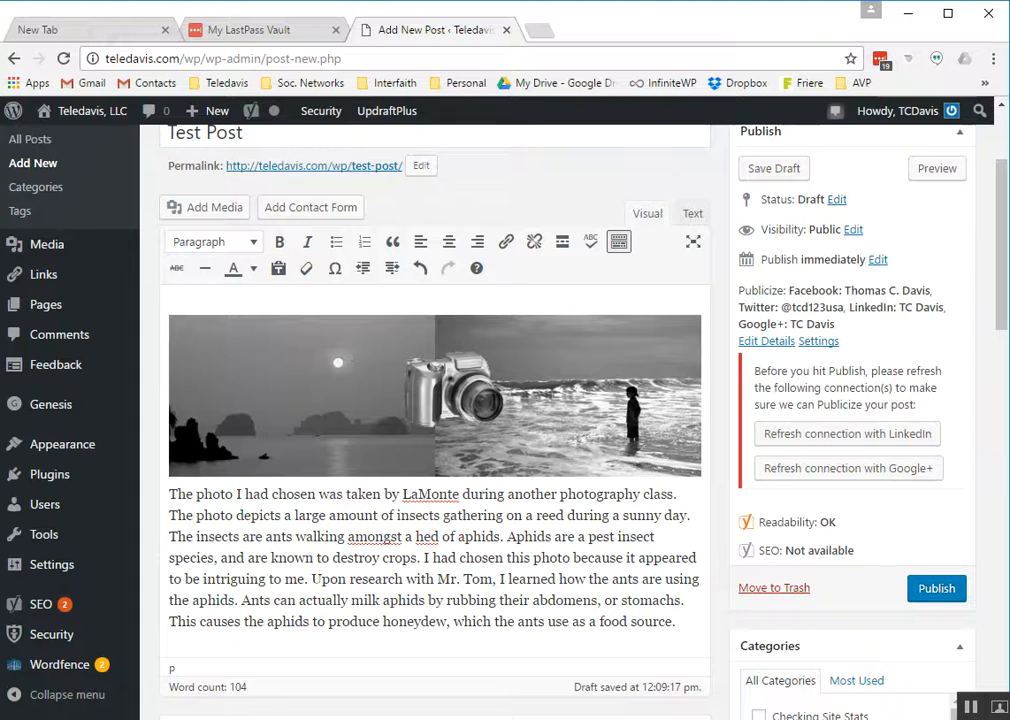
pyautogui.click(366, 394)
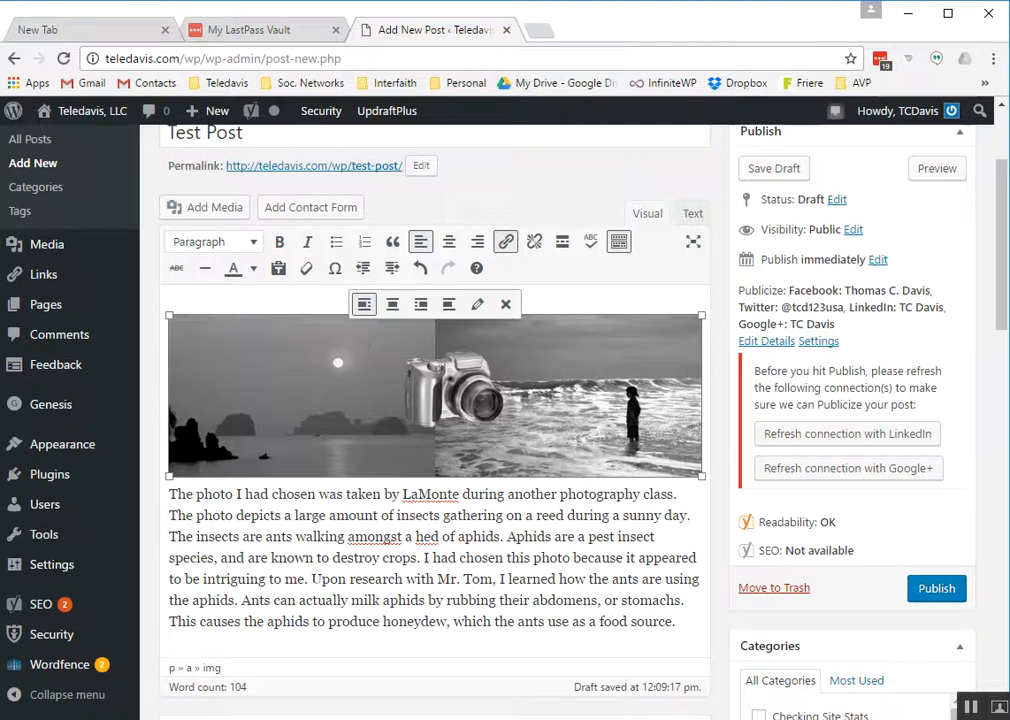
pyautogui.click(392, 305)
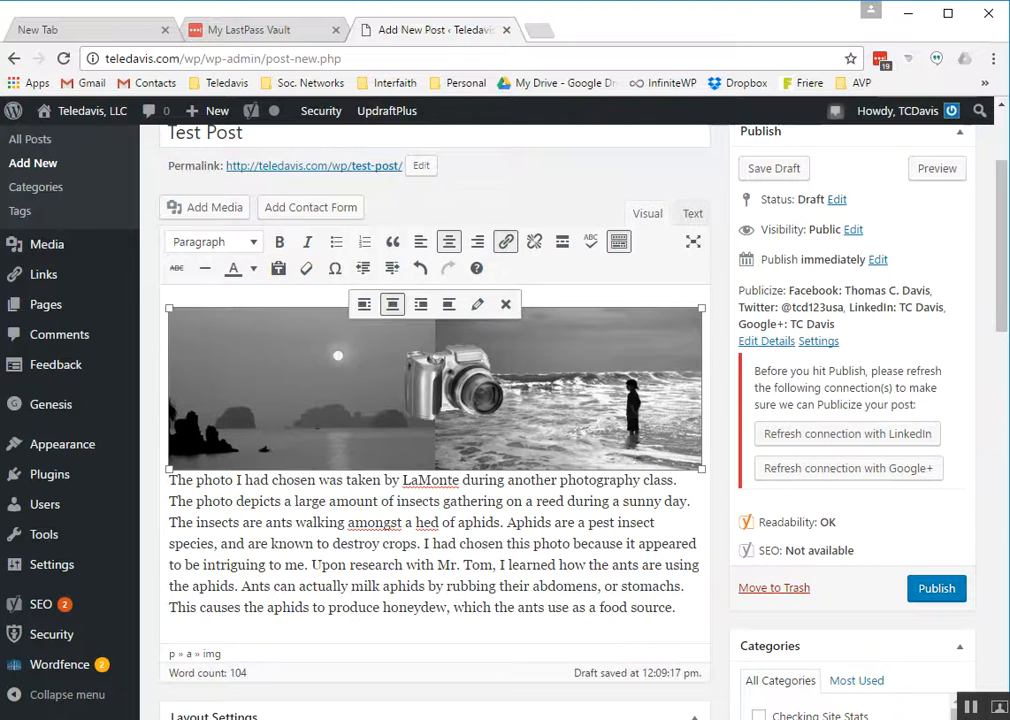
pyautogui.click(421, 305)
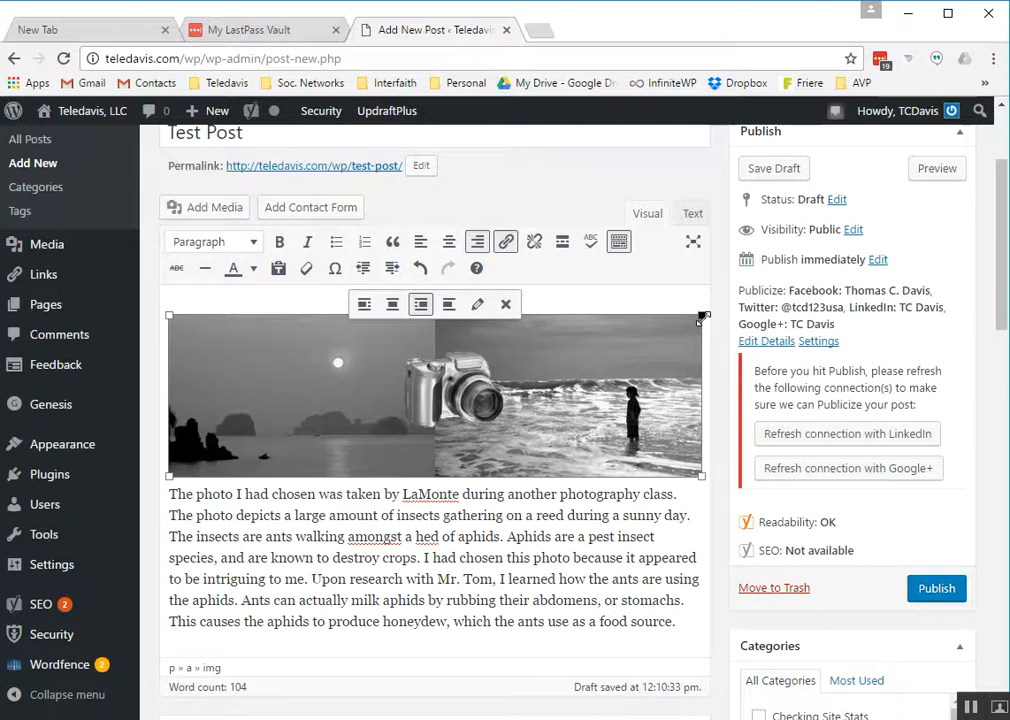
# Shrink the camera image proportionally to about two thirds of its width and align it left beside the text.
pyautogui.moveTo(703, 323); pyautogui.dragTo(510, 373)
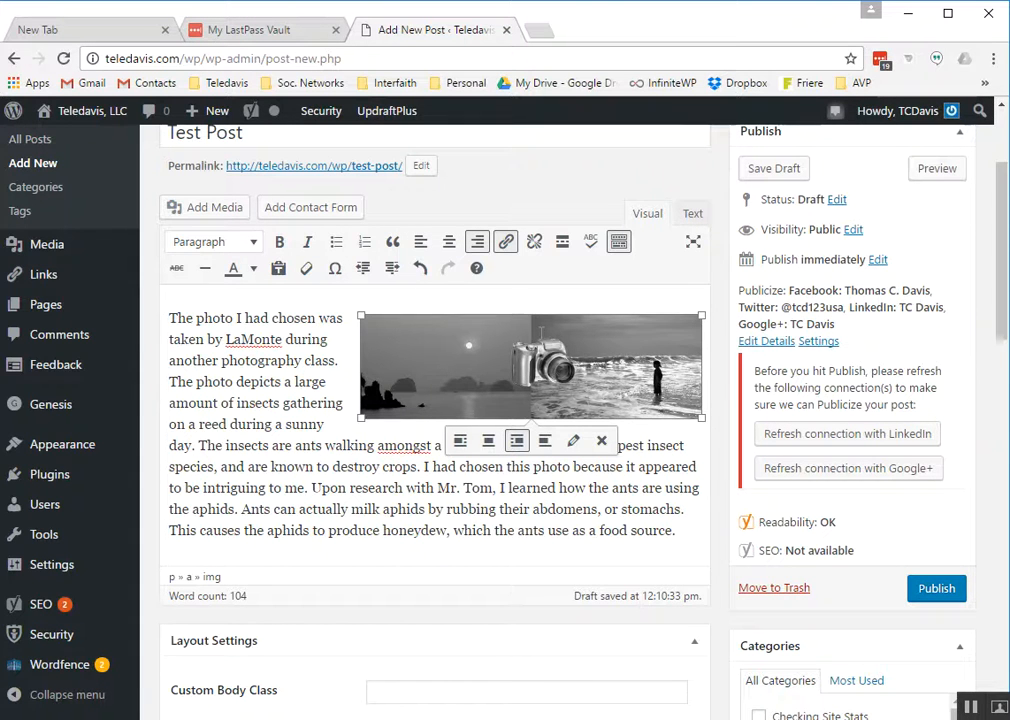
pyautogui.click(544, 298)
pyautogui.click(543, 347)
pyautogui.rightClick(543, 347)
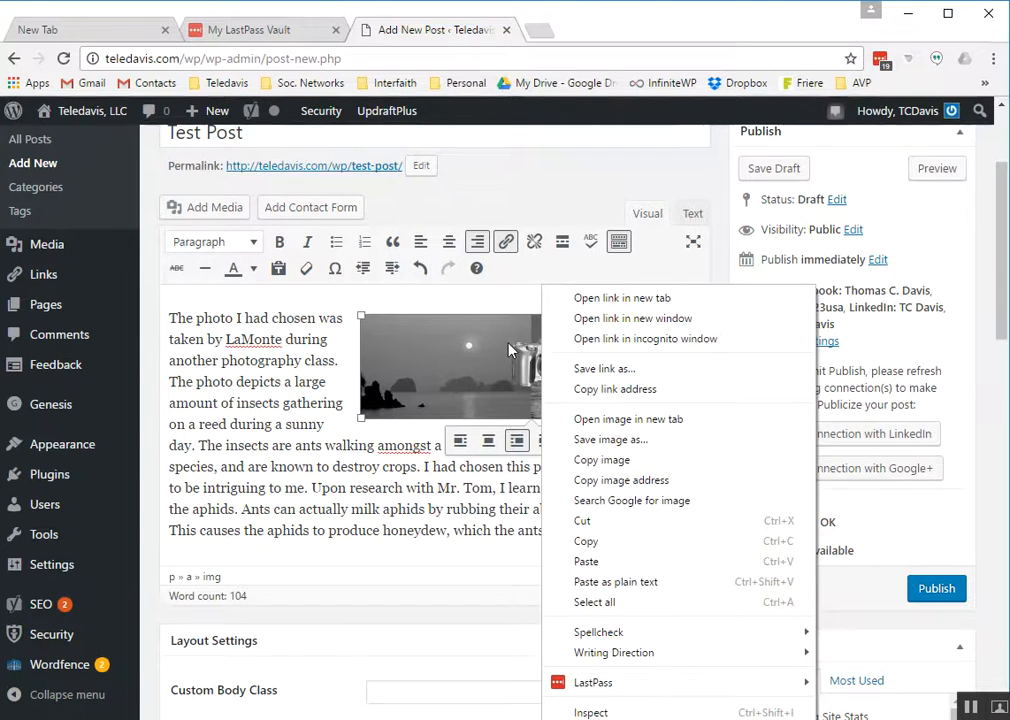
pyautogui.press('Escape')
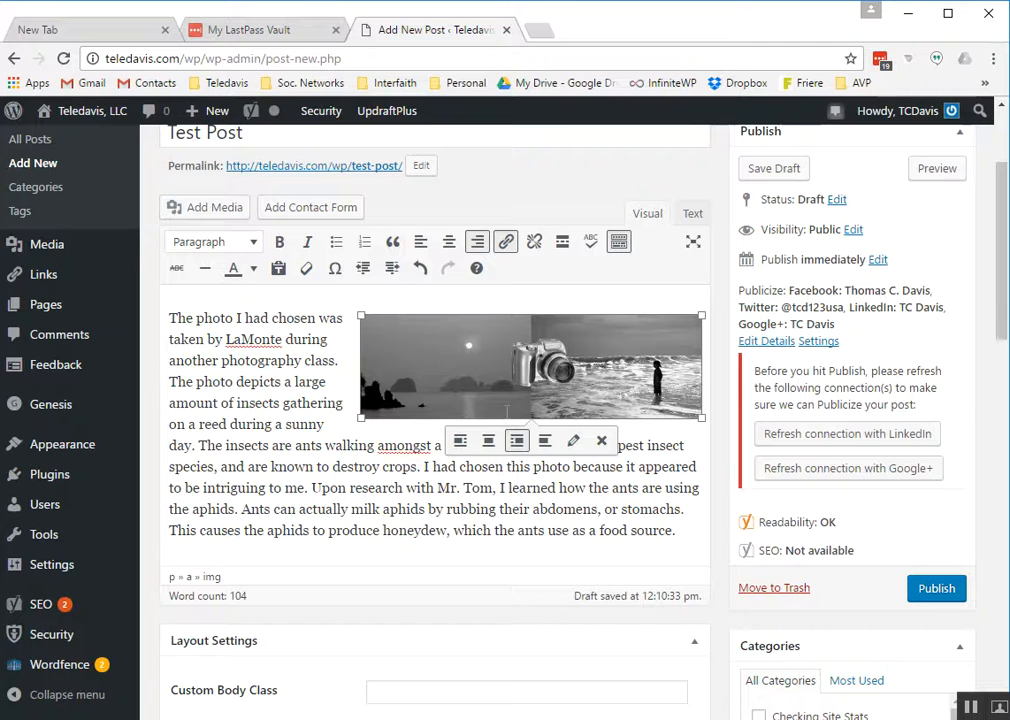
pyautogui.click(461, 447)
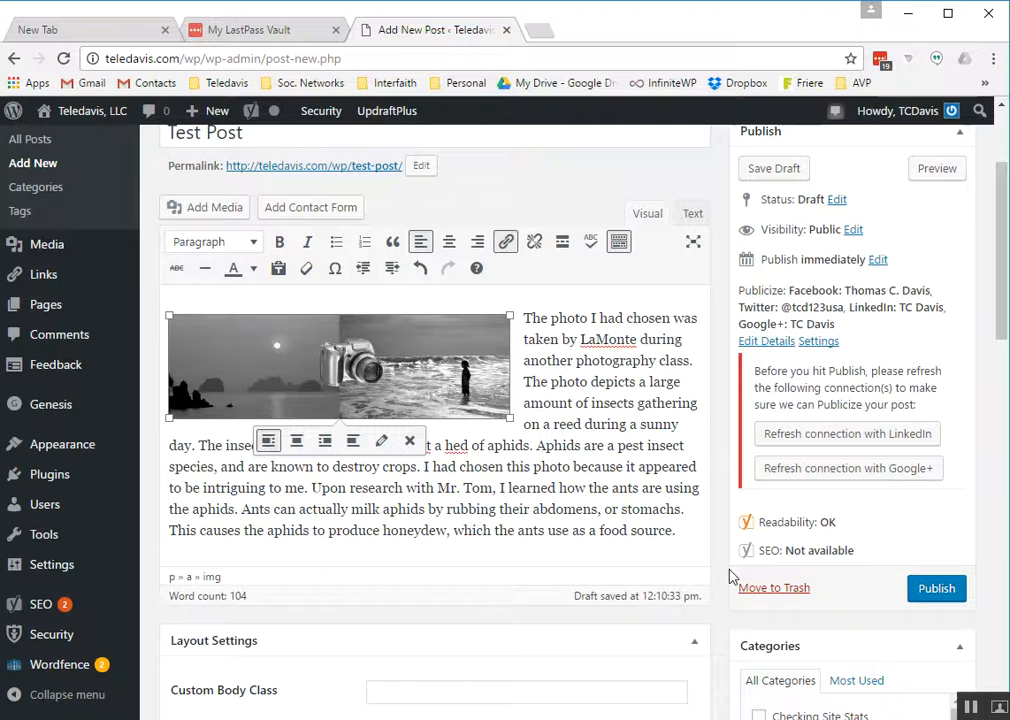
# Publish the "Test Post" post and open its public page on the site.
pyautogui.click(934, 590)
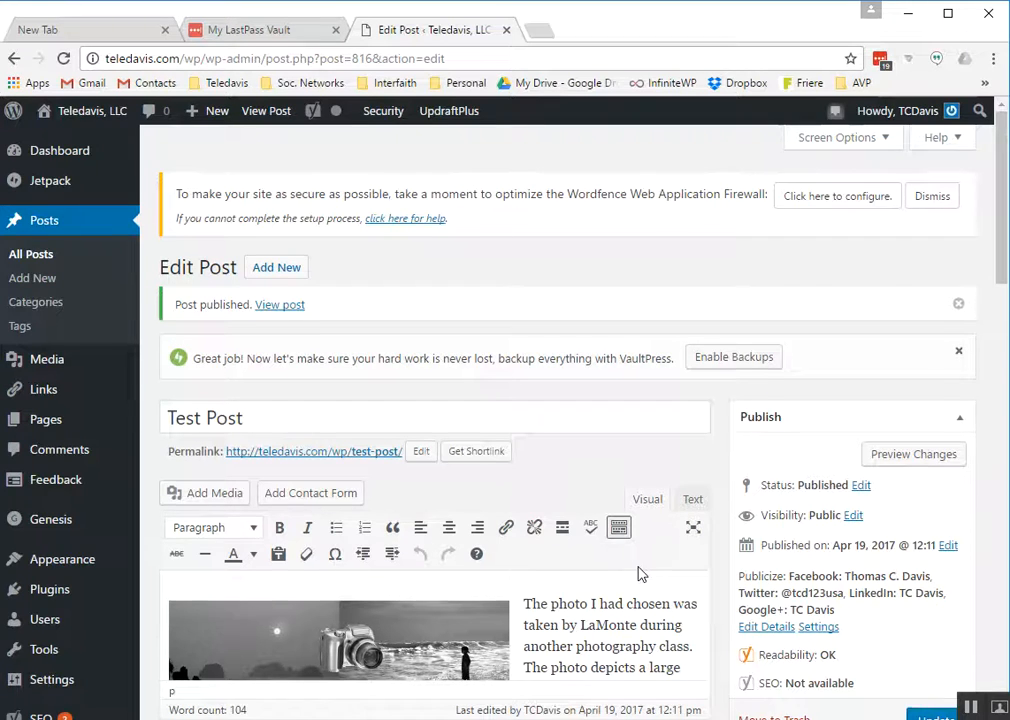
pyautogui.scroll(-1, 640, 570)
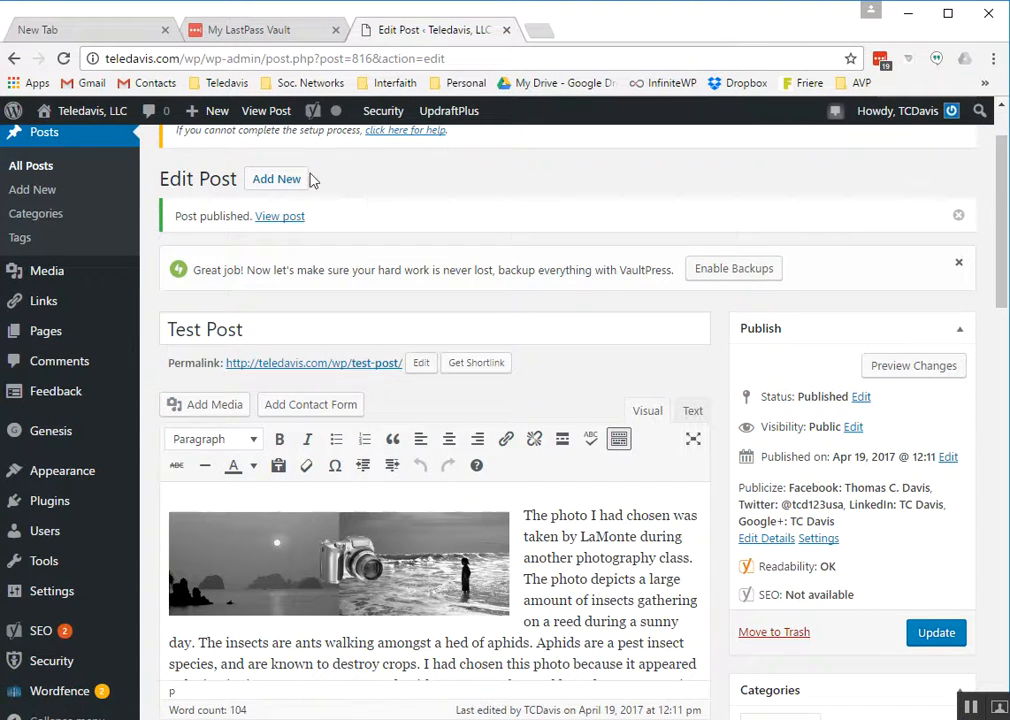
pyautogui.click(267, 116)
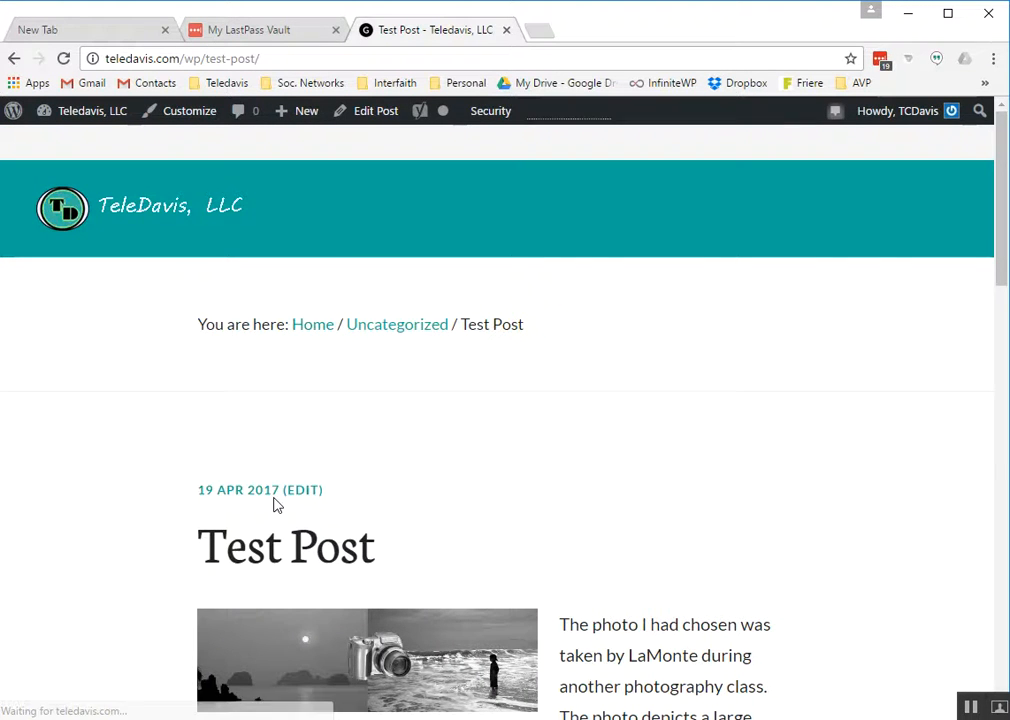
# Review the published post's image, text and sharing section, and return to the site's admin dashboard.
pyautogui.scroll(-1, 395, 521)
pyautogui.scroll(-2, 393, 520)
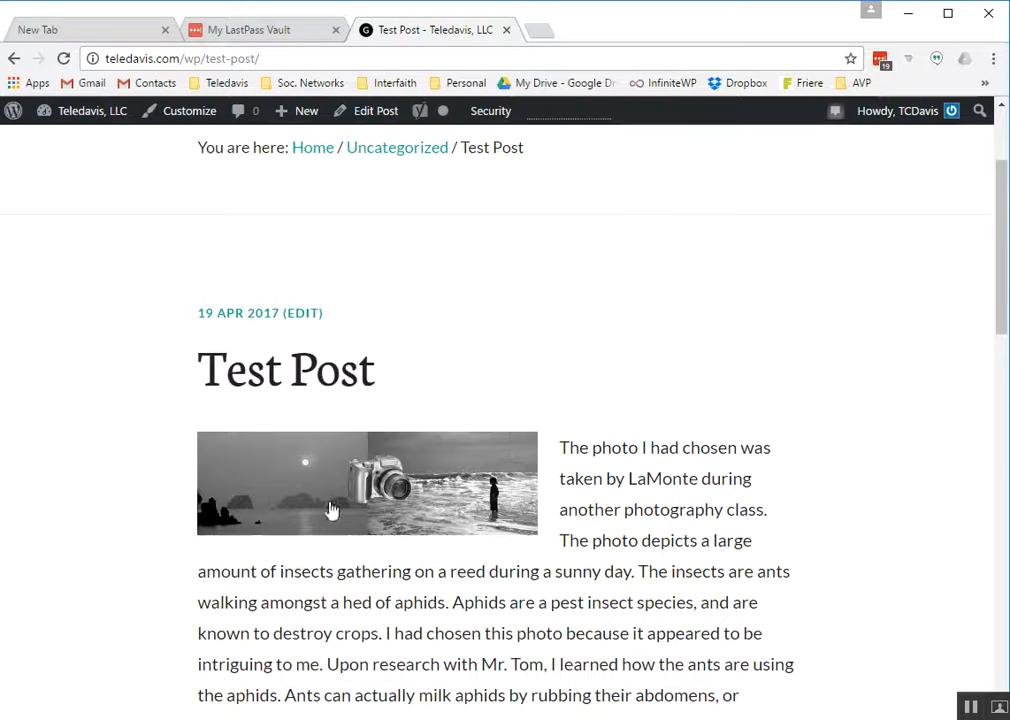
pyautogui.scroll(-2, 547, 524)
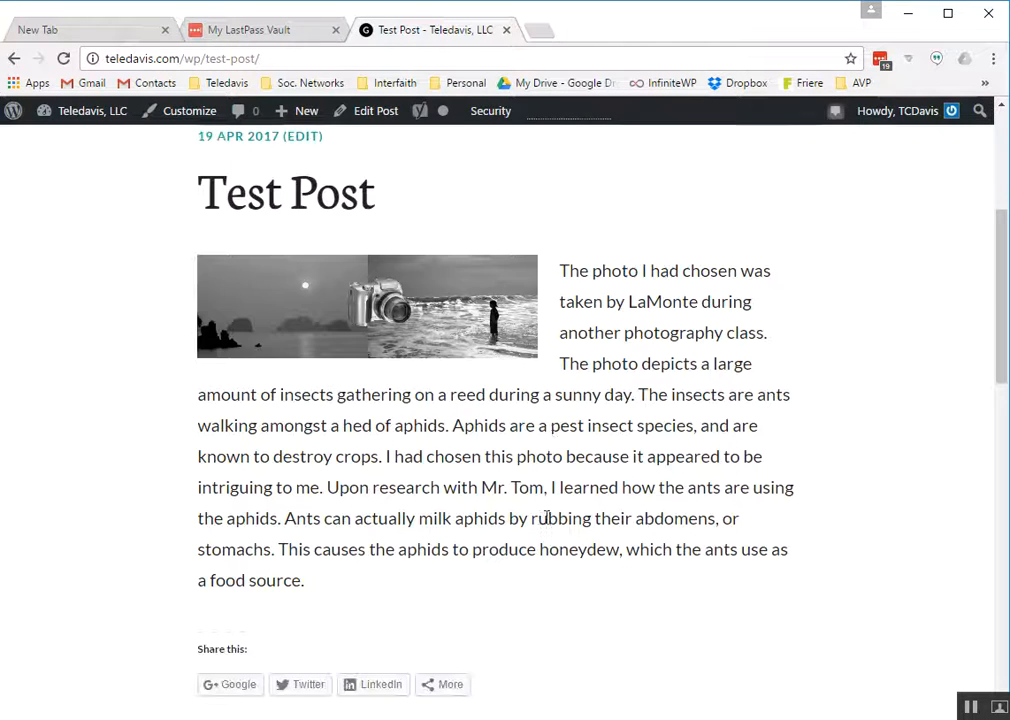
pyautogui.scroll(-1, 547, 524)
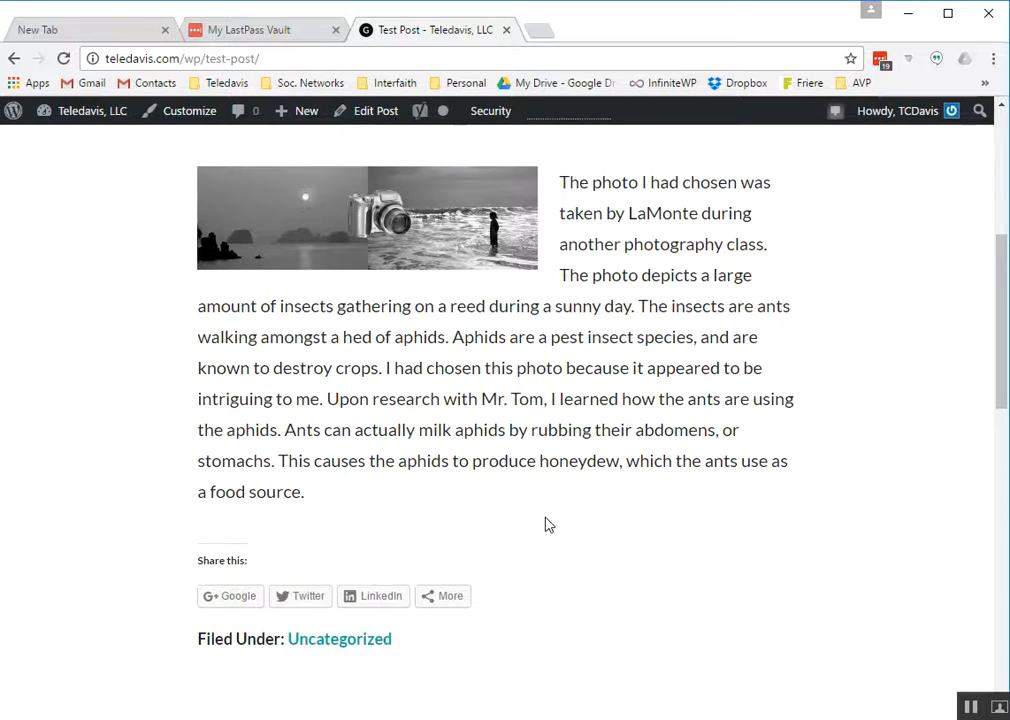
pyautogui.scroll(2, 545, 520)
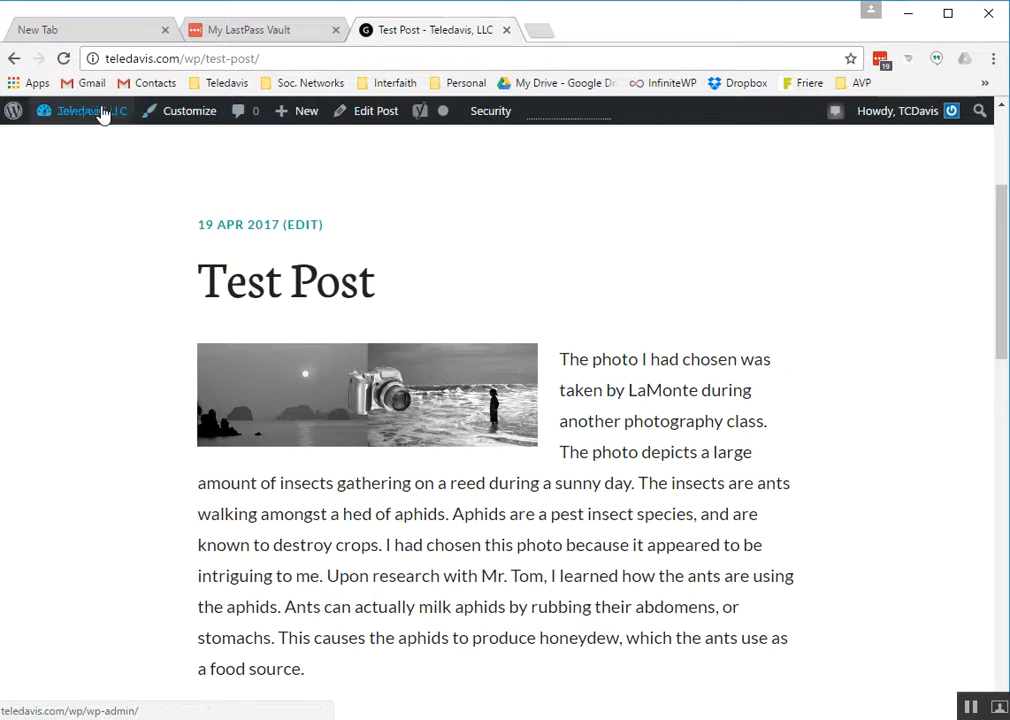
pyautogui.moveTo(80, 118)
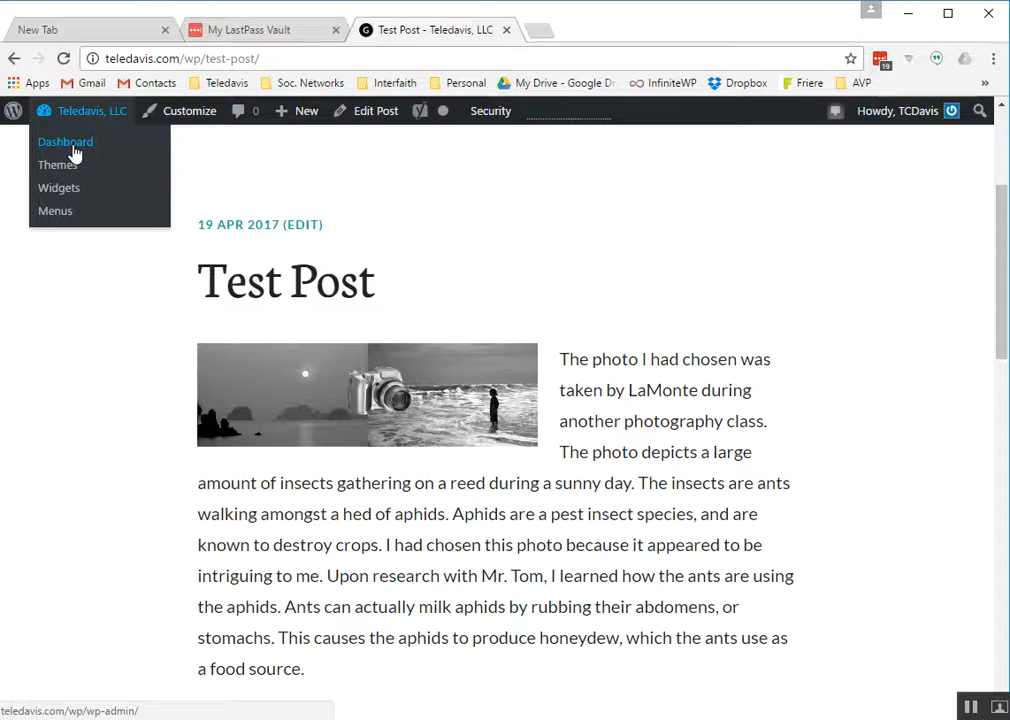
pyautogui.click(74, 151)
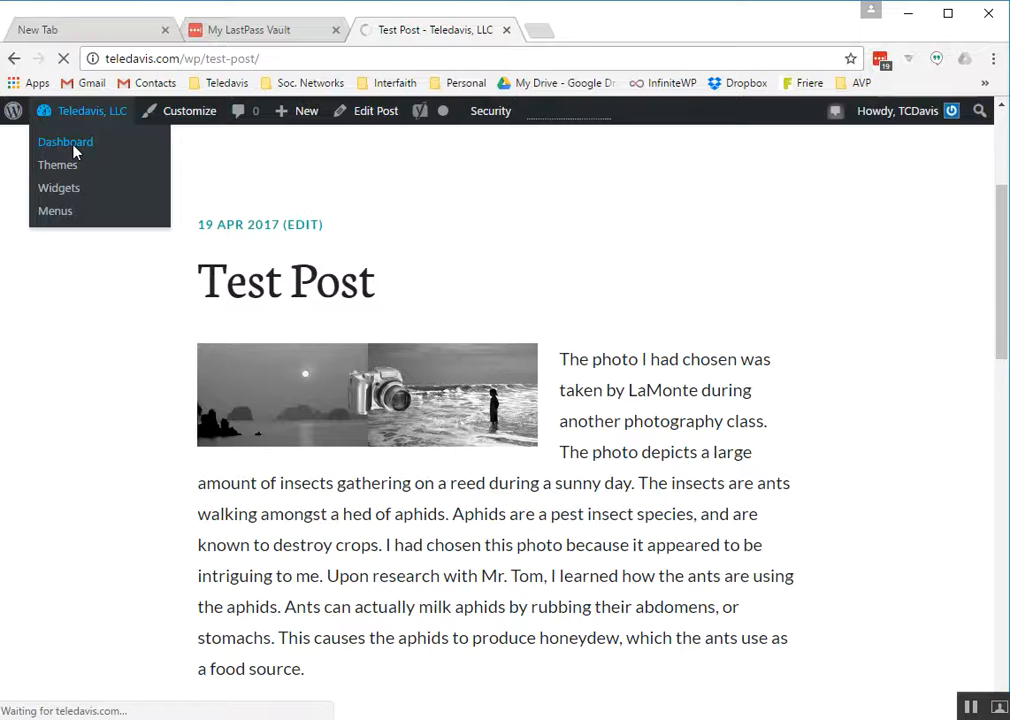